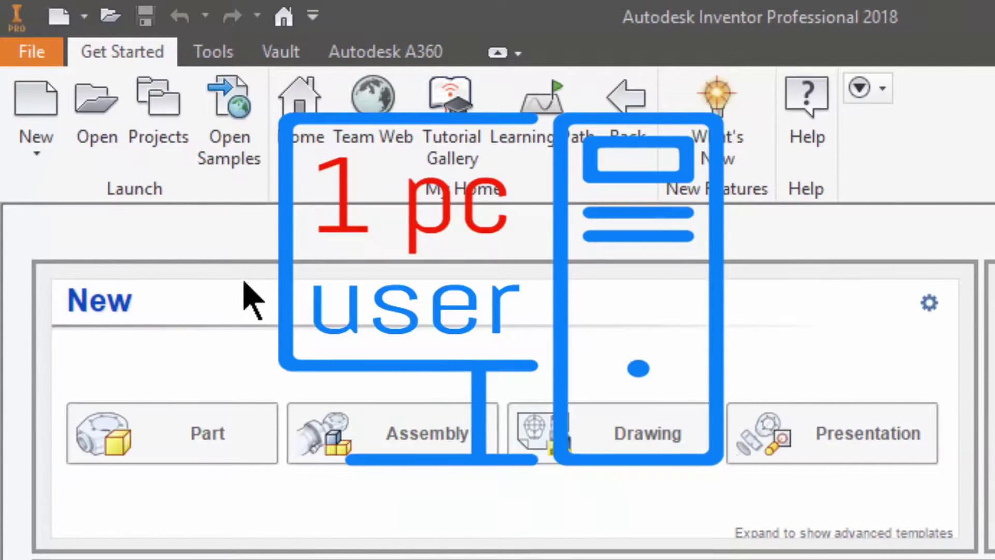
Open Application Options and show its File tab location settings.
{"action": "left_click", "coordinate": [204, 53]}
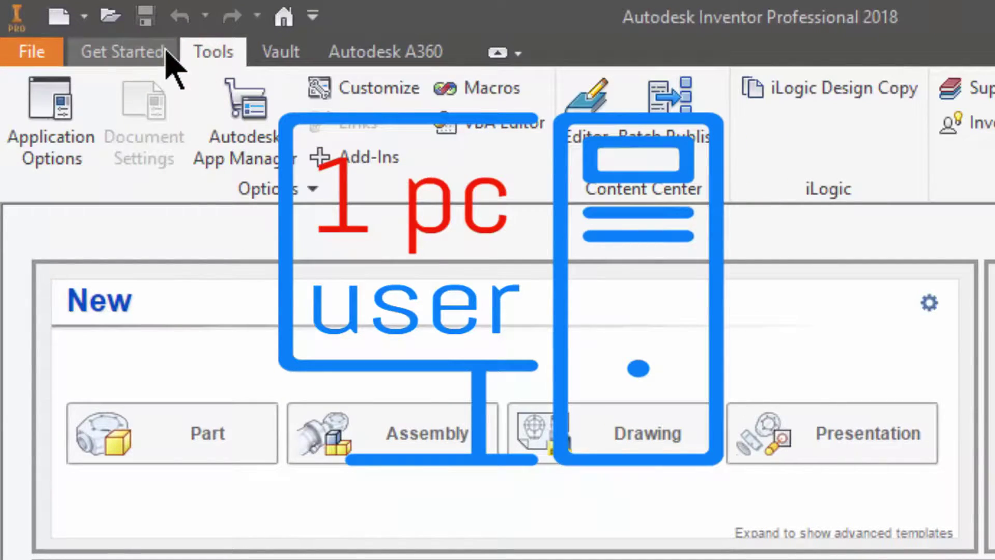
{"action": "left_click", "coordinate": [59, 93]}
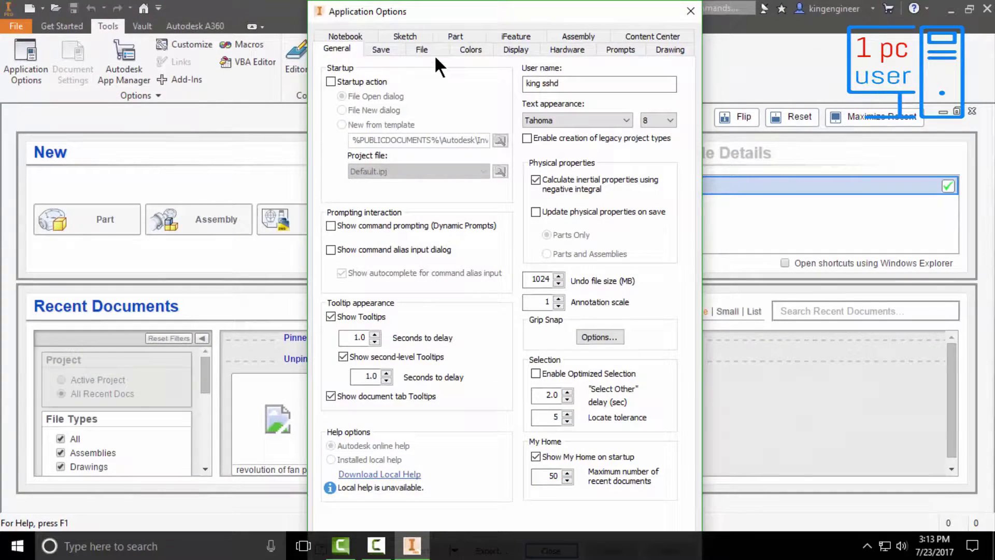
{"action": "left_click", "coordinate": [432, 48]}
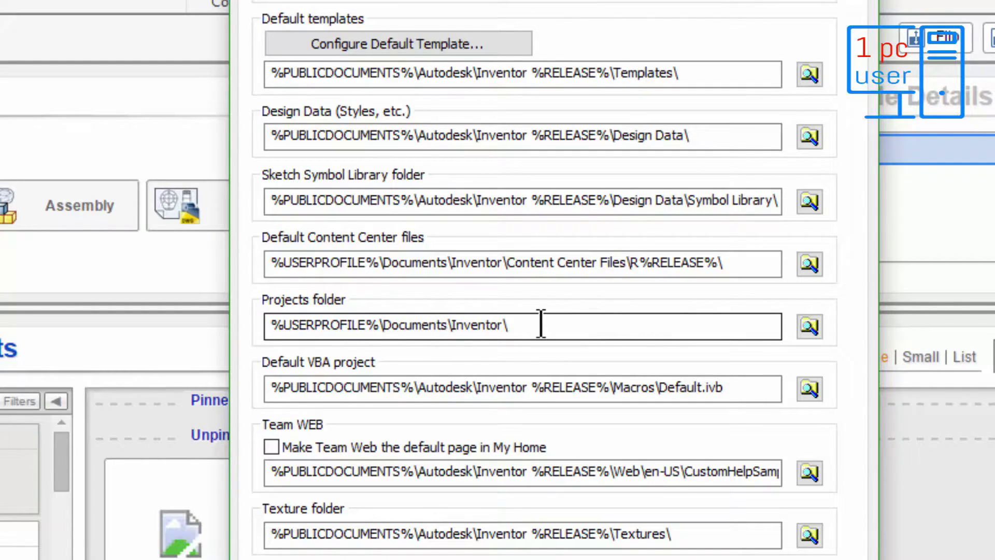
Choose Local Disk (G:) as the default projects folder and confirm it.
{"action": "left_click", "coordinate": [810, 327]}
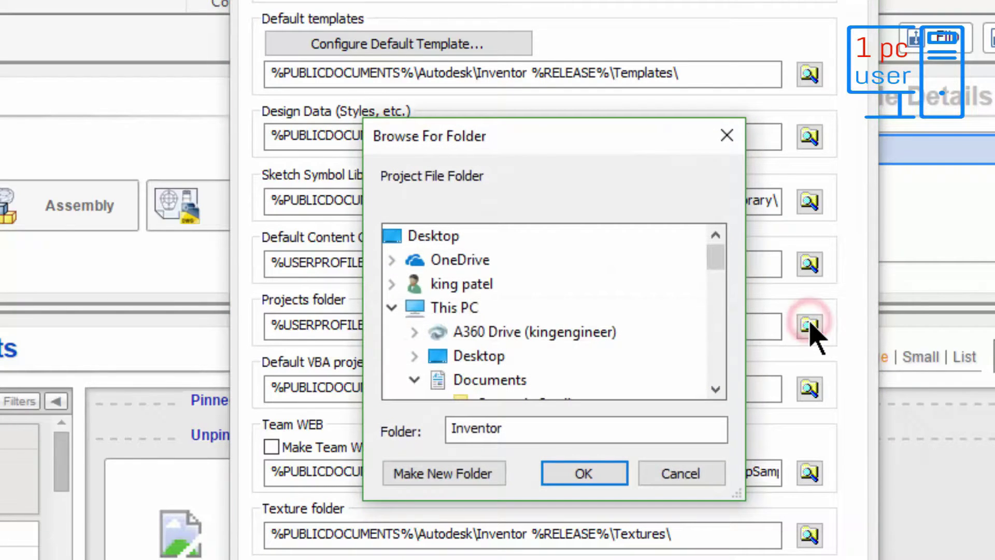
{"action": "scroll", "coordinate": [517, 330], "scroll_direction": "down", "scroll_amount": 1}
{"action": "scroll", "coordinate": [511, 329], "scroll_direction": "down", "scroll_amount": 1}
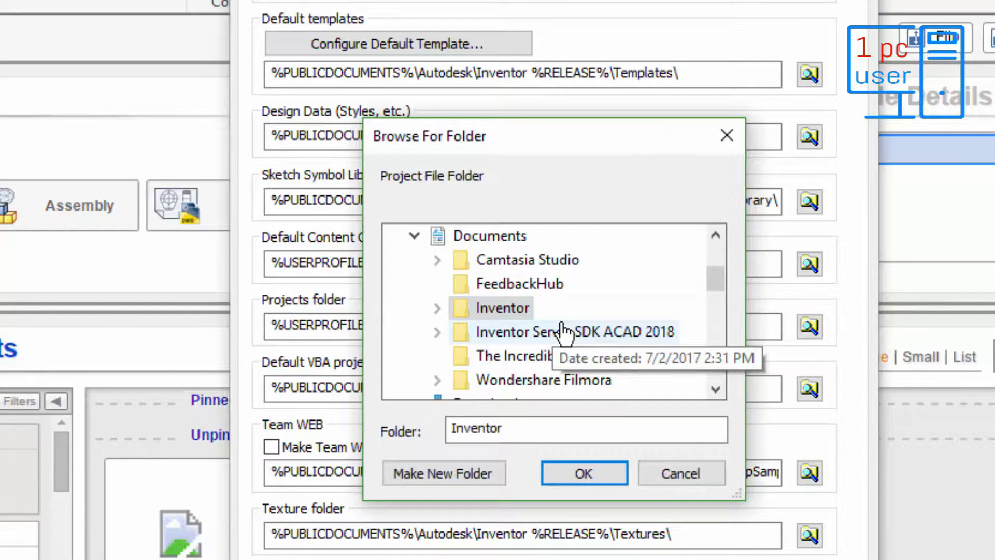
{"action": "scroll", "coordinate": [565, 332], "scroll_direction": "up", "scroll_amount": 1}
{"action": "scroll", "coordinate": [568, 339], "scroll_direction": "down", "scroll_amount": 5}
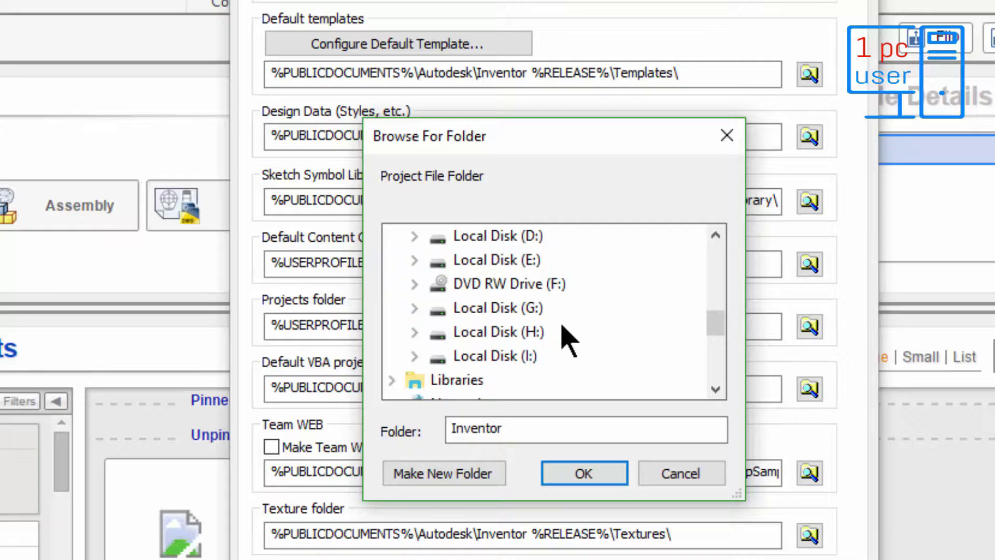
{"action": "scroll", "coordinate": [565, 338], "scroll_direction": "up", "scroll_amount": 1}
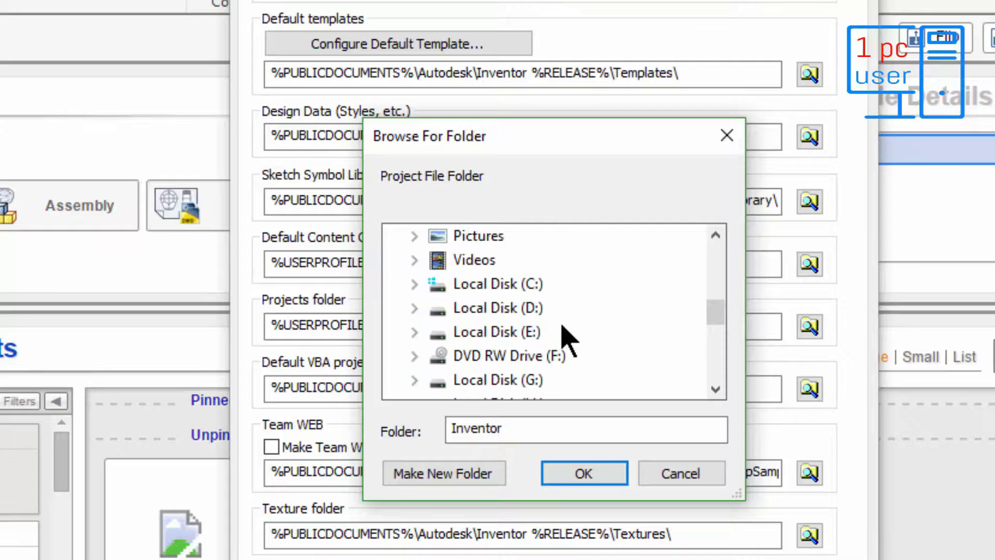
{"action": "left_click", "coordinate": [478, 313]}
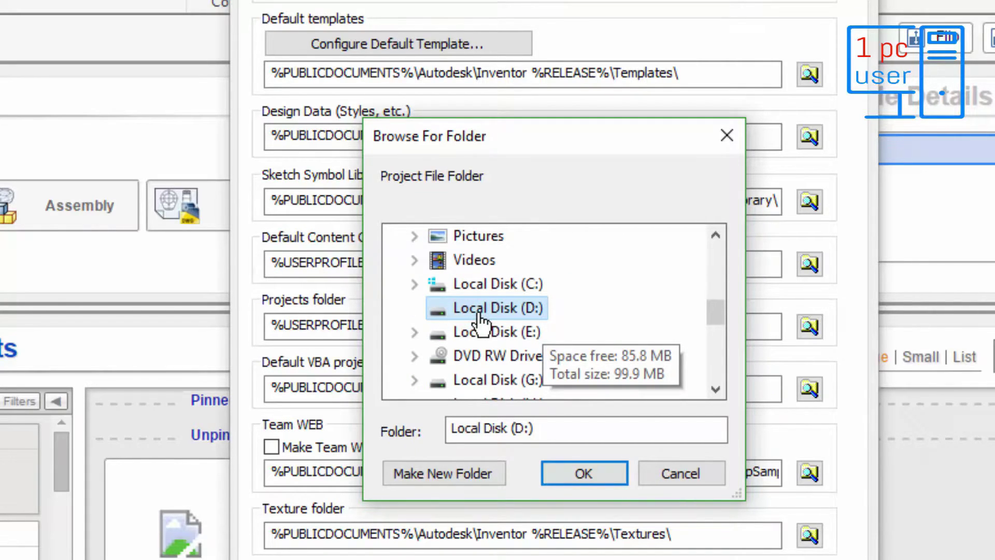
{"action": "scroll", "coordinate": [480, 318], "scroll_direction": "down", "scroll_amount": 1}
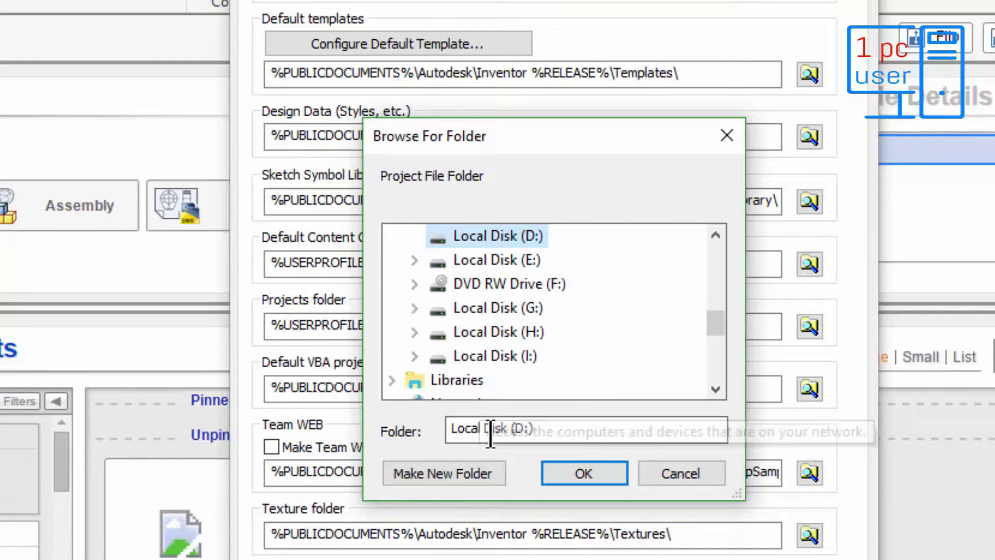
{"action": "double_click", "coordinate": [498, 308]}
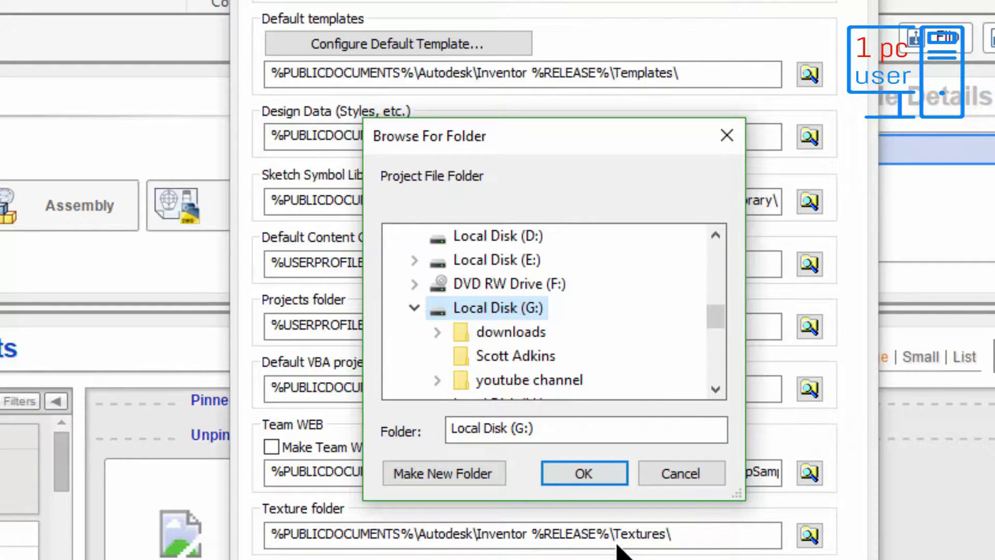
{"action": "left_click", "coordinate": [583, 476]}
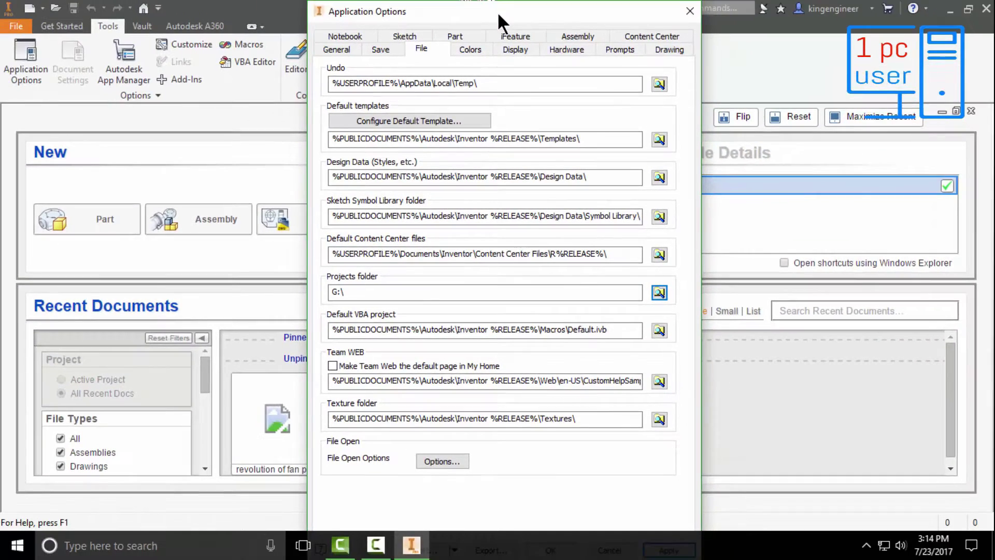
Nudge the options window aside and unlock the Windows taskbar.
{"action": "mouse_move", "coordinate": [497, 12]}
{"action": "left_mouse_down"}
{"action": "mouse_move", "coordinate": [469, 10]}
{"action": "mouse_move", "coordinate": [478, 22]}
{"action": "left_mouse_up"}
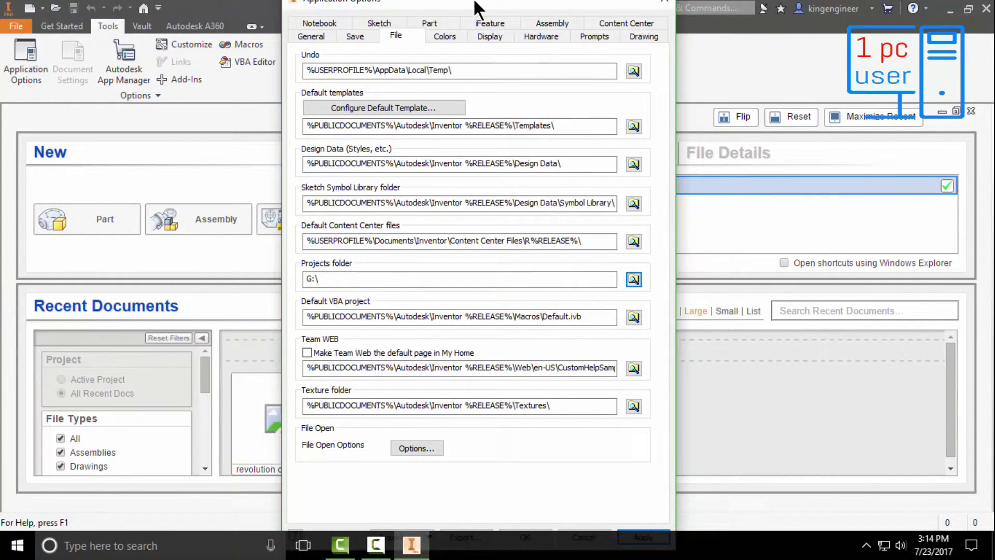
{"action": "right_click", "coordinate": [582, 549]}
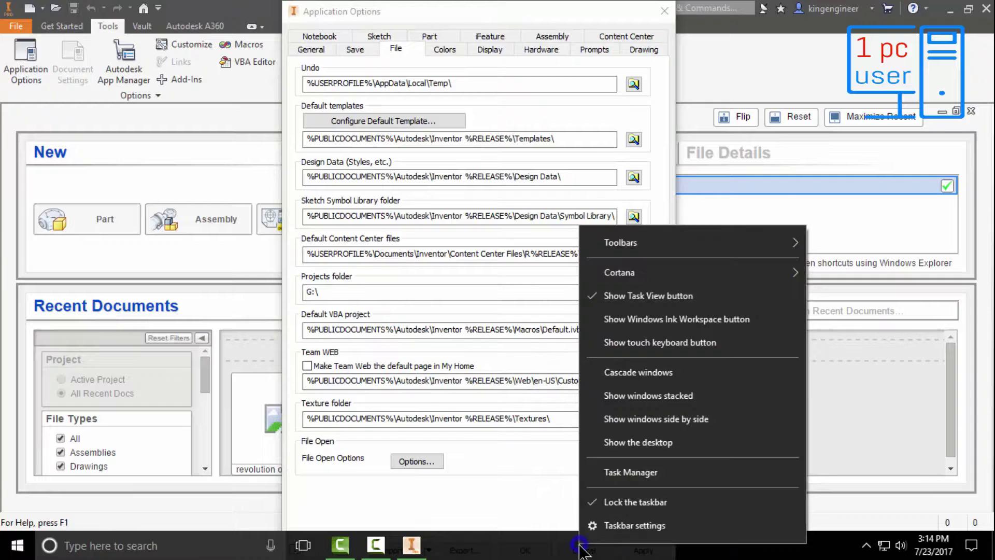
{"action": "left_click", "coordinate": [604, 502]}
Turn on taskbar auto-hide in desktop mode in Taskbar settings and close Settings.
{"action": "right_click", "coordinate": [543, 554]}
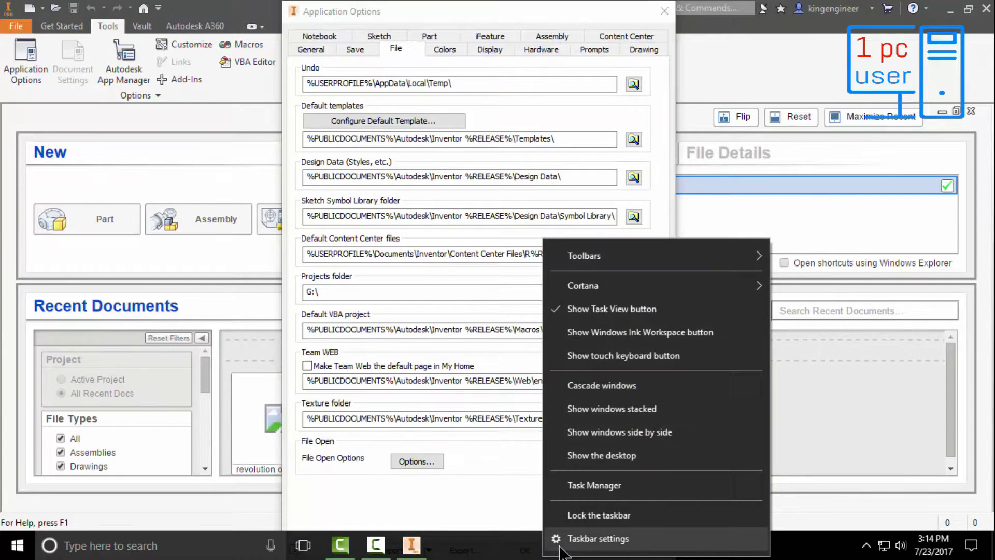
{"action": "left_click", "coordinate": [597, 538]}
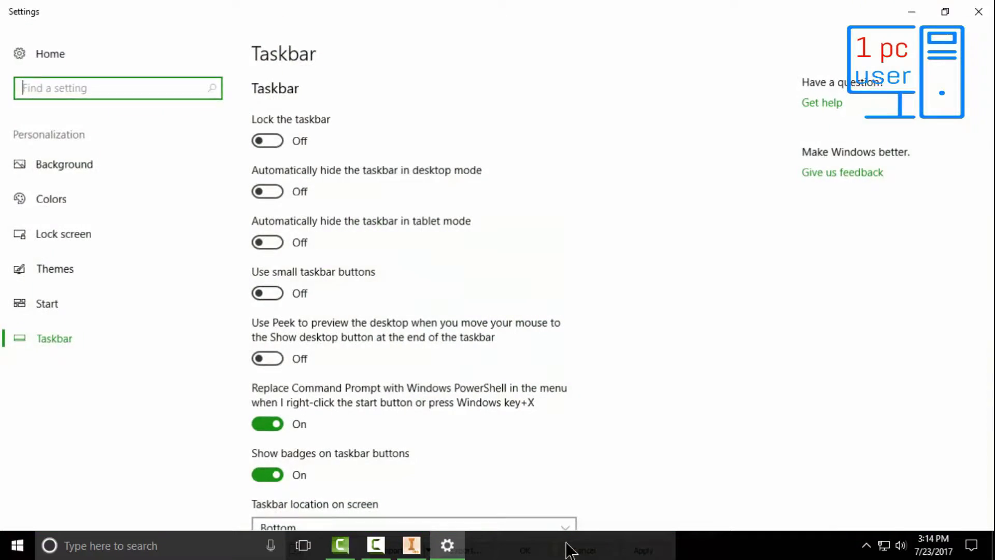
{"action": "left_click", "coordinate": [266, 190]}
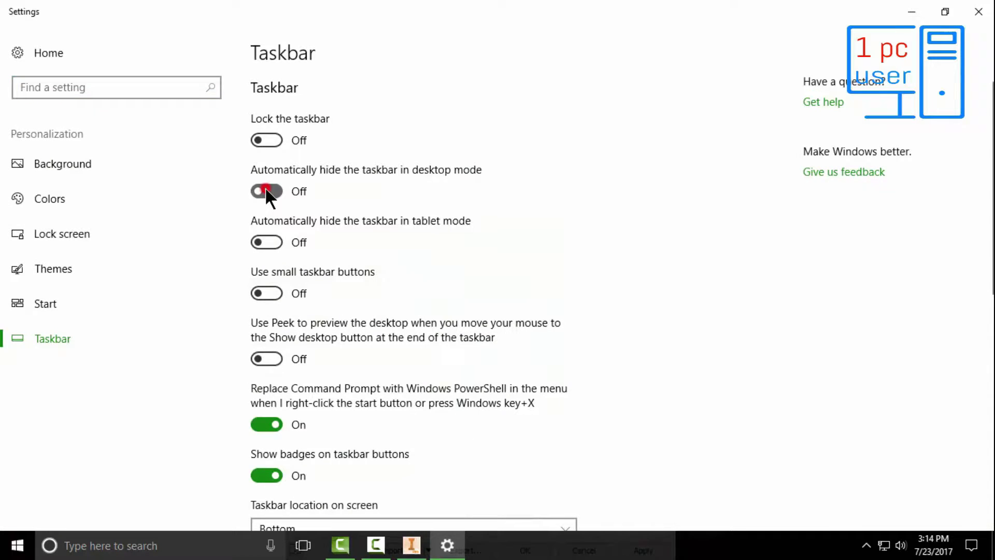
{"action": "left_click", "coordinate": [979, 11]}
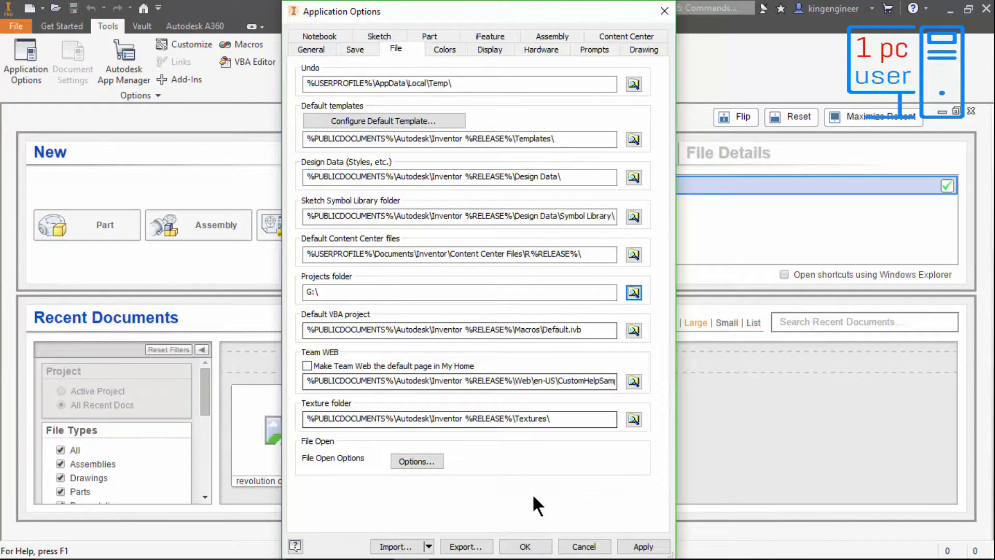
Accept the changed application options and open the Create New File dialog.
{"action": "left_click", "coordinate": [534, 547]}
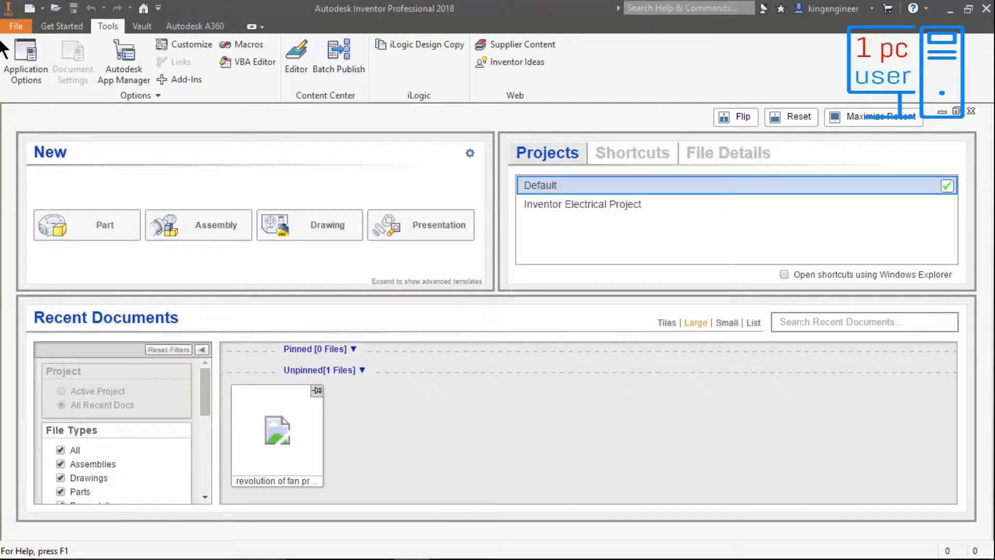
{"action": "left_click", "coordinate": [72, 23]}
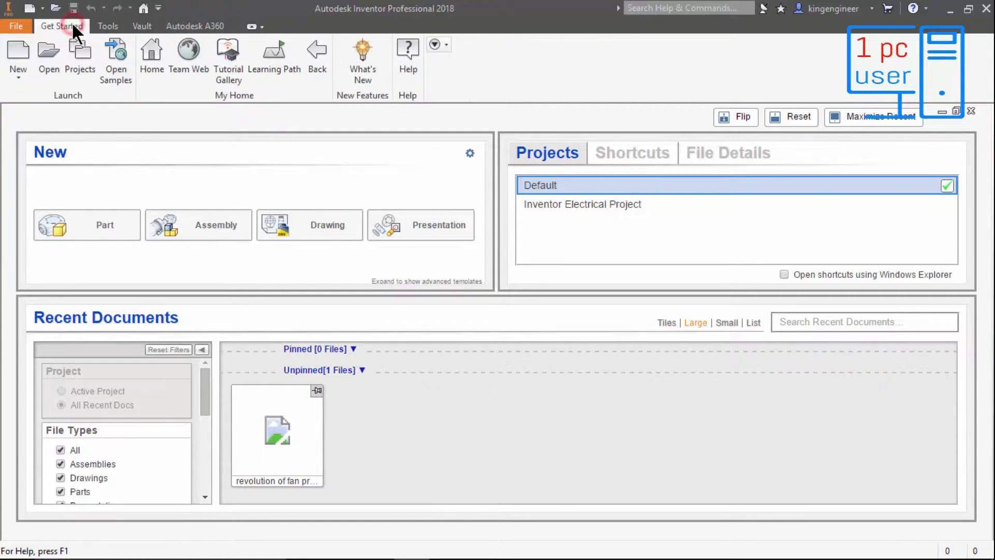
{"action": "left_click", "coordinate": [18, 51]}
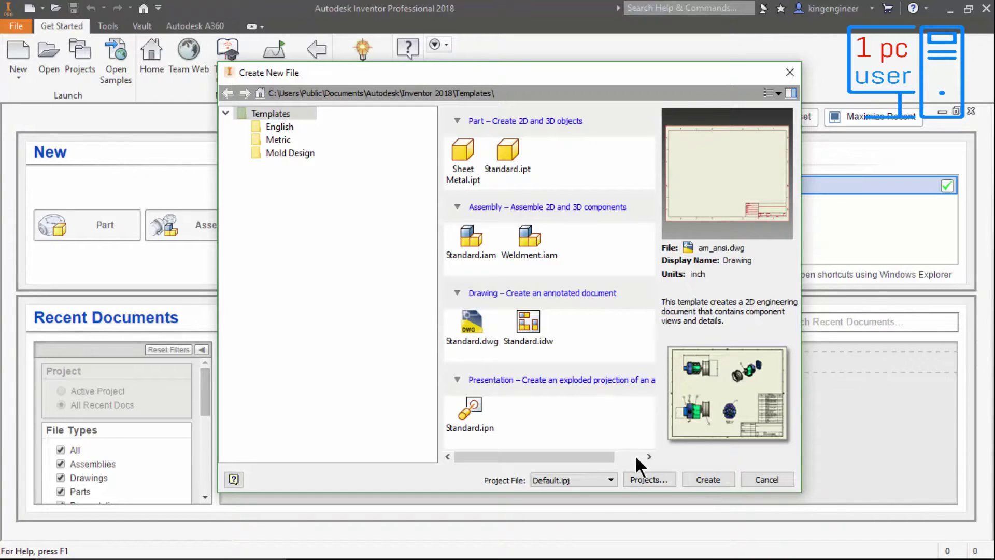
Open the Projects dialog, centre it on screen, and launch the new project wizard.
{"action": "left_click", "coordinate": [643, 481]}
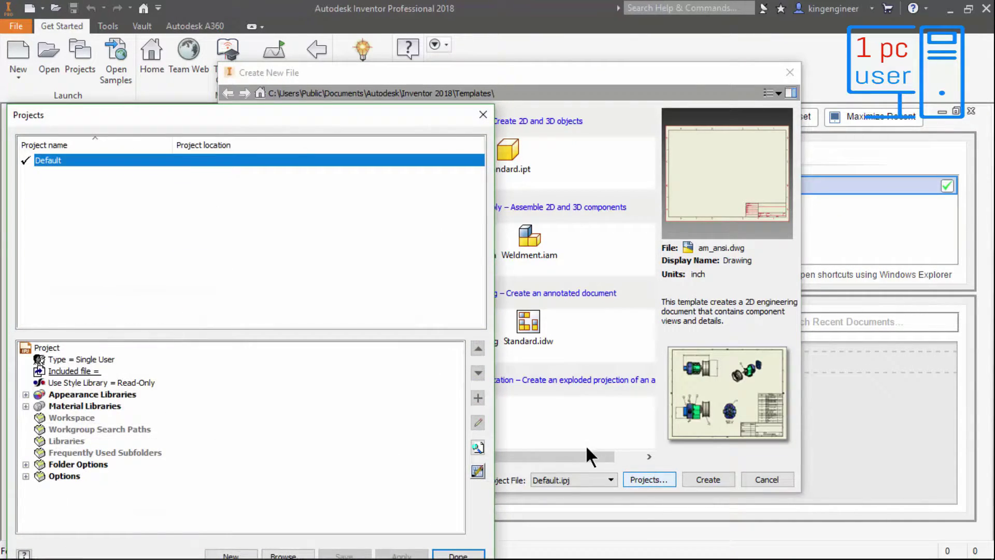
{"action": "left_click_drag", "start_coordinate": [200, 111], "coordinate": [412, 66]}
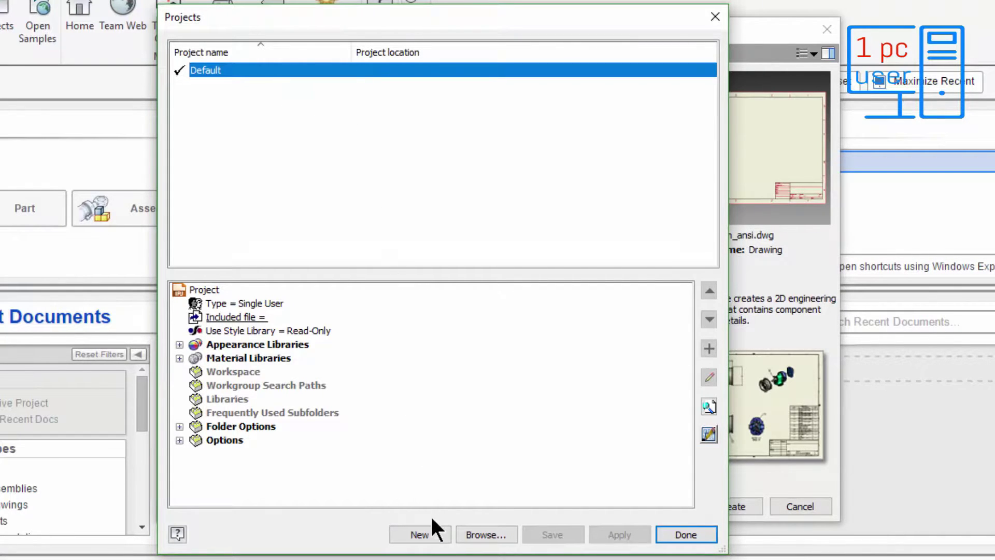
{"action": "left_click", "coordinate": [423, 540]}
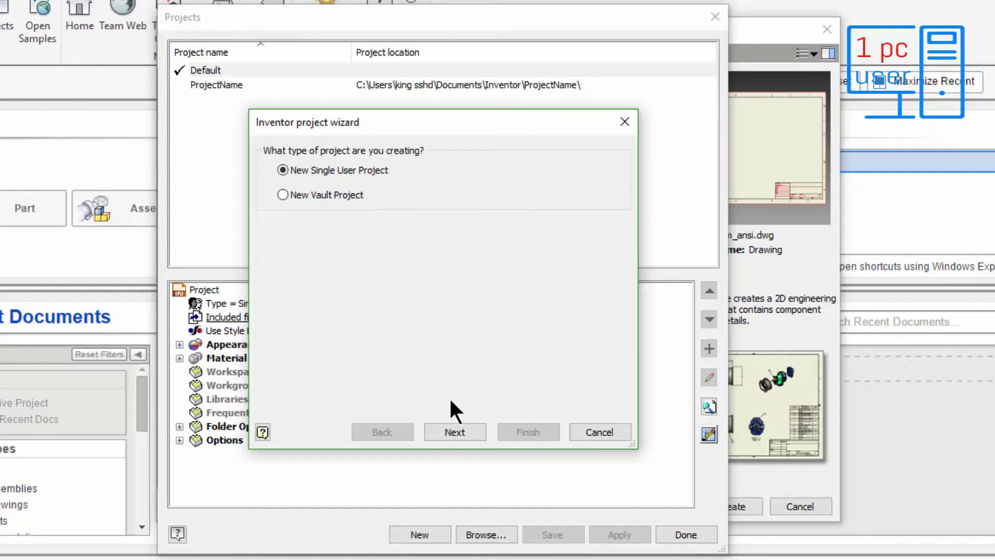
Keep New Single User Project and name the project 'tutorials', removing the stray 'y'.
{"action": "left_click", "coordinate": [455, 434]}
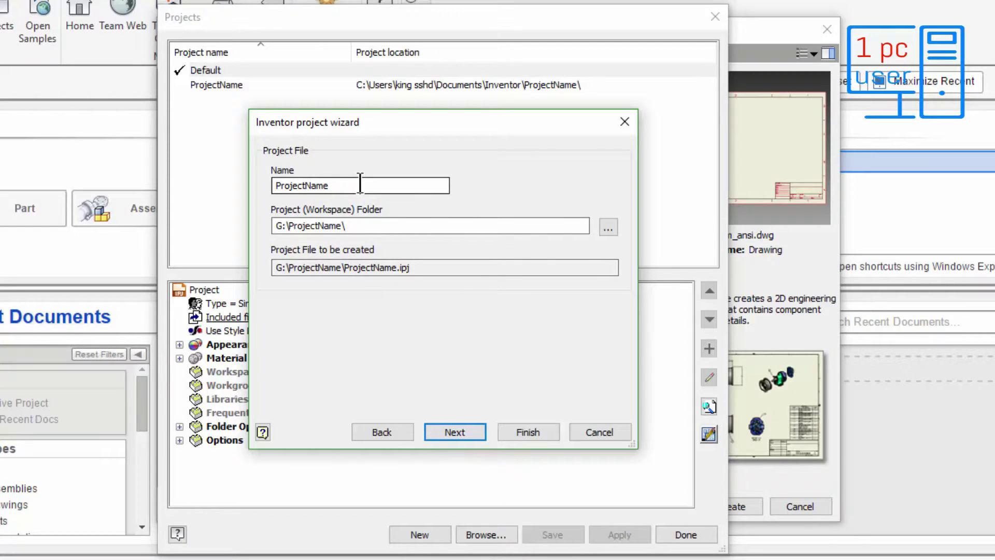
{"action": "left_click_drag", "start_coordinate": [358, 185], "coordinate": [252, 195]}
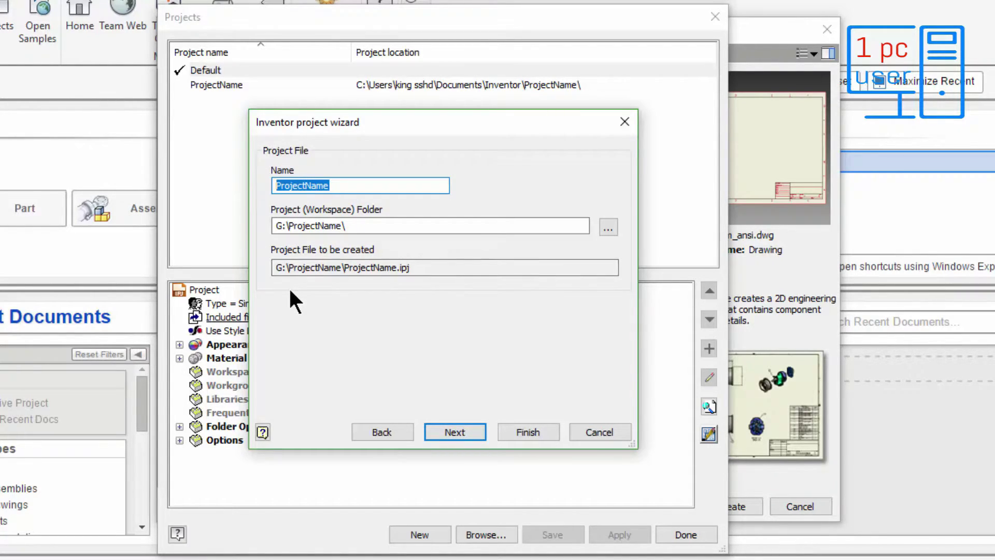
{"action": "type", "text": "yutor"}
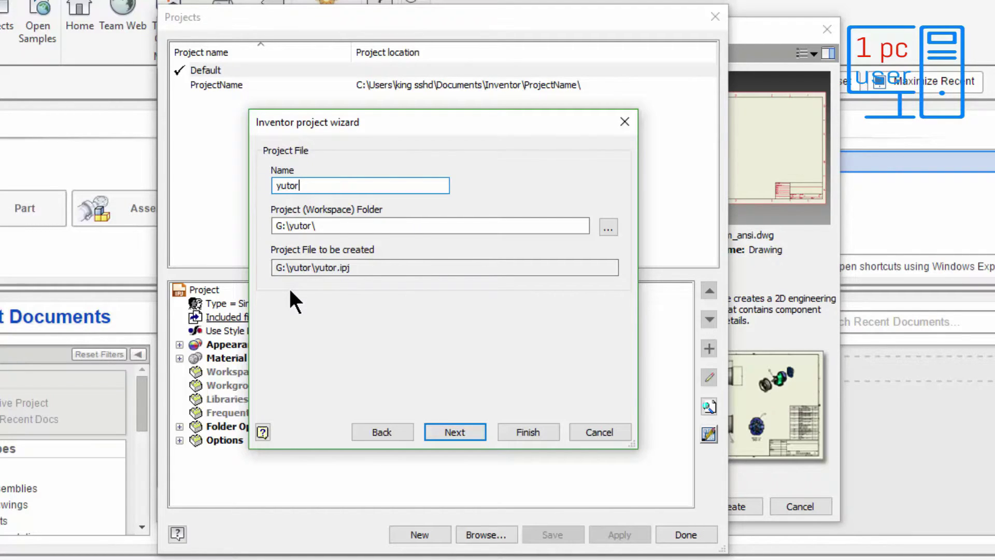
{"action": "type", "text": "ials"}
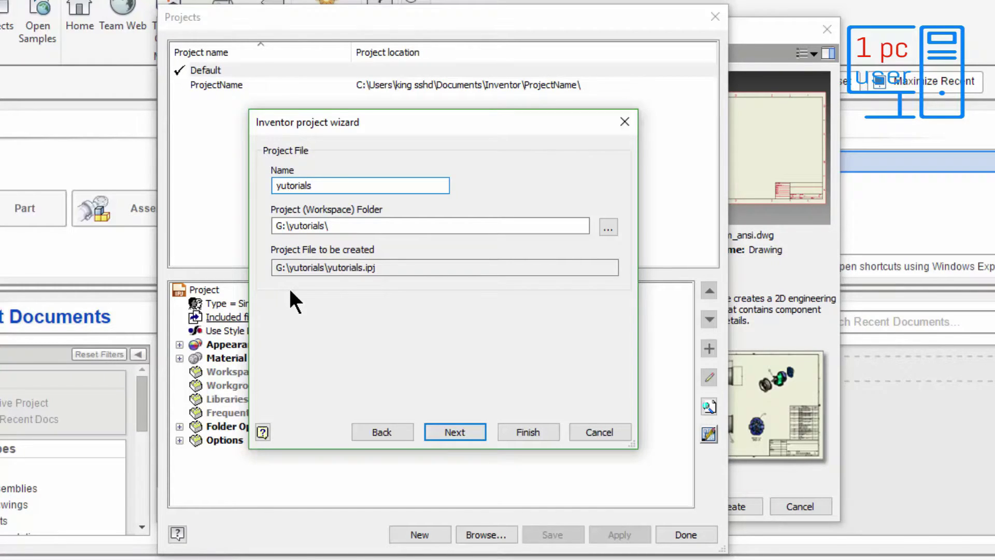
{"action": "key", "text": "Left"}
{"action": "key", "text": "Left"}
{"action": "key", "text": "Left"}
{"action": "key", "text": "Left"}
{"action": "key", "text": "Left"}
{"action": "key", "text": "Left"}
{"action": "key", "text": "BackSpace"}
{"action": "type", "text": "t"}
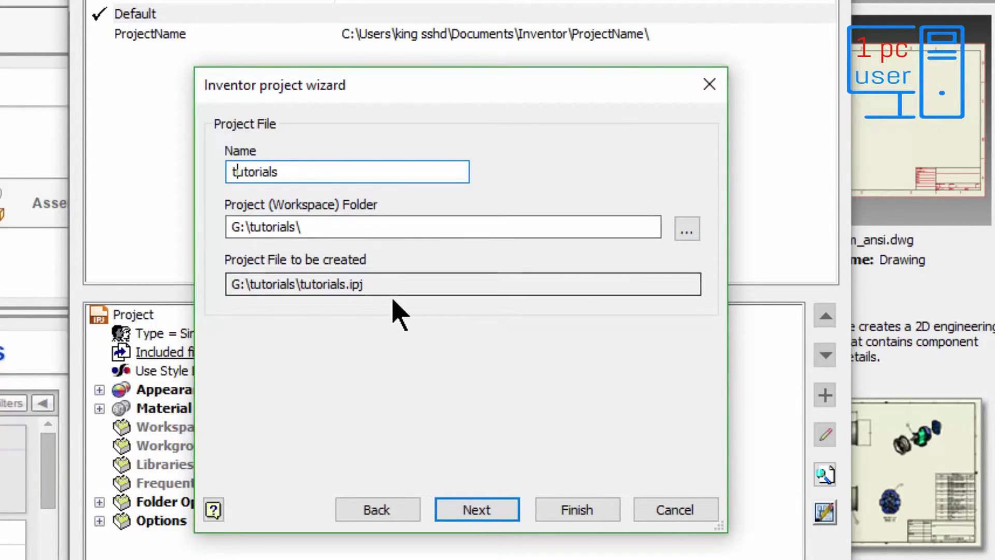
Skip the library page without adding libraries and finish the tutorials project.
{"action": "left_click", "coordinate": [482, 519]}
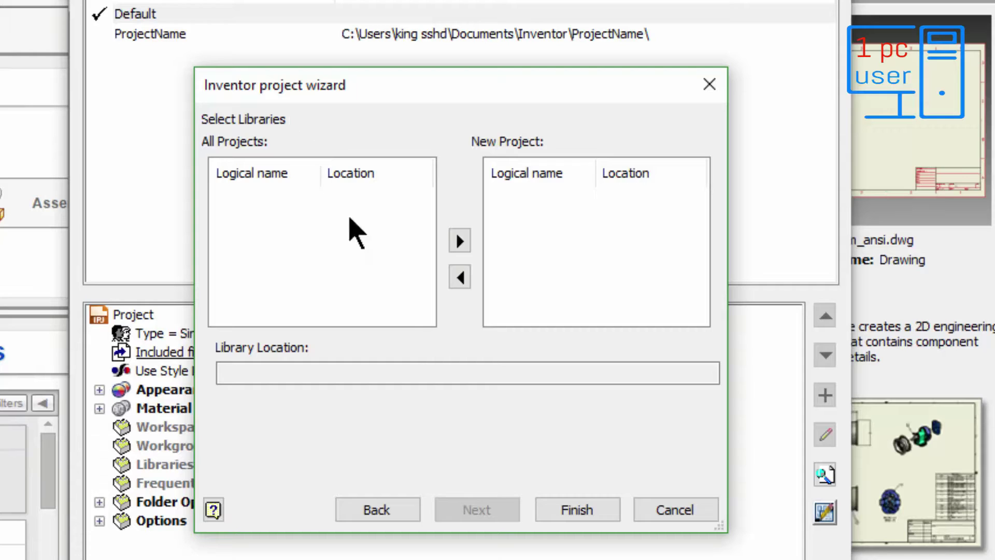
{"action": "left_click", "coordinate": [587, 511]}
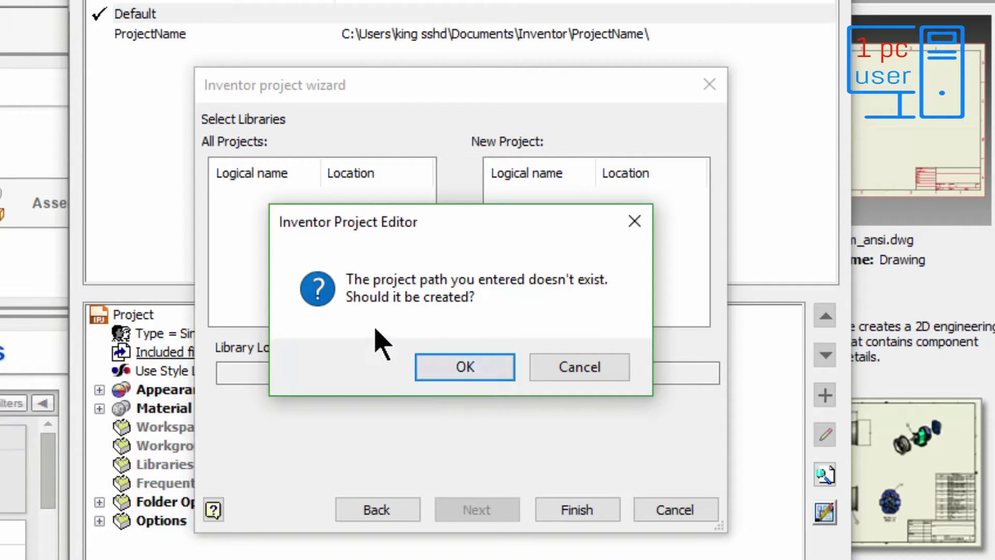
Approve creating the G:\tutorials folder, then select the project's Options settings group.
{"action": "left_click", "coordinate": [465, 368]}
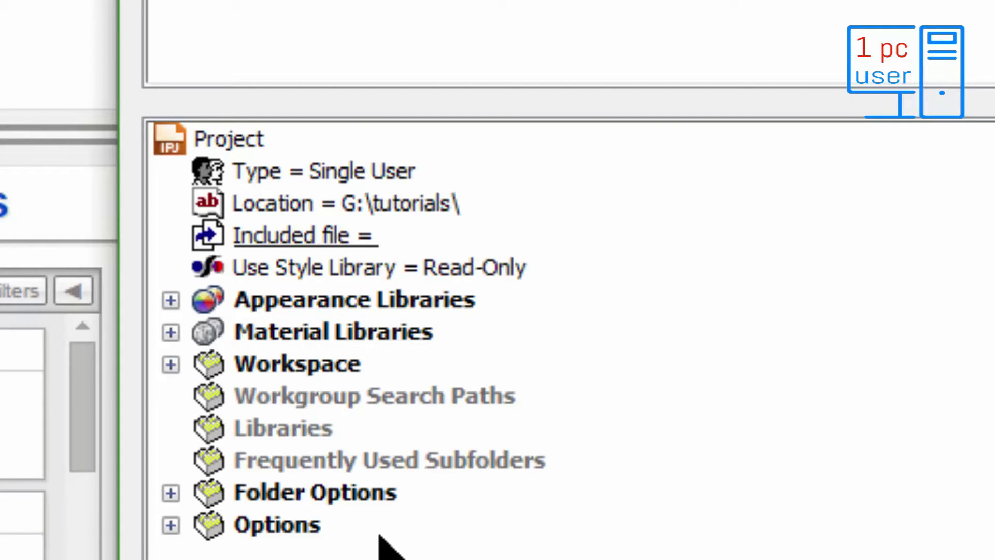
{"action": "left_click", "coordinate": [173, 380]}
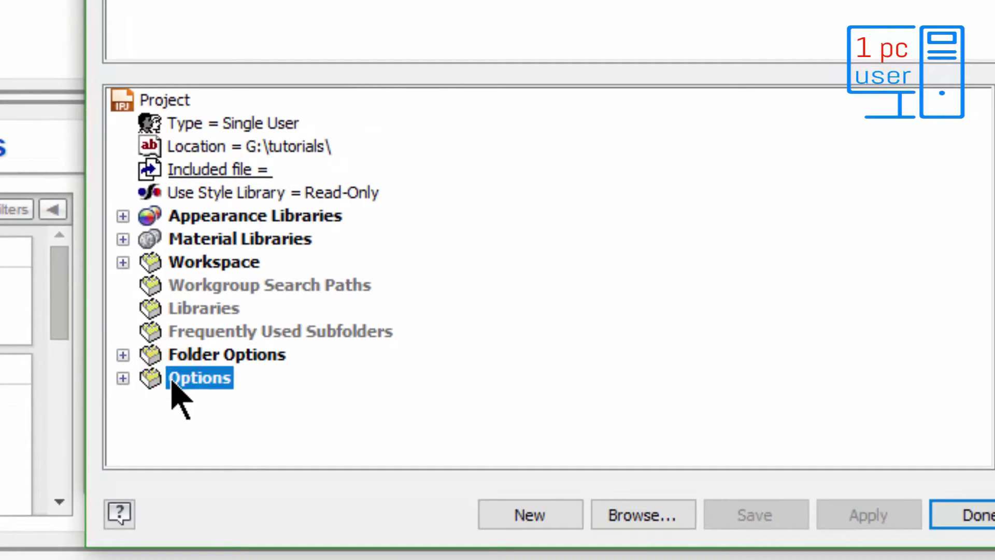
Expand the tutorials project's Options node to show Name and Shortcut.
{"action": "left_click", "coordinate": [123, 378]}
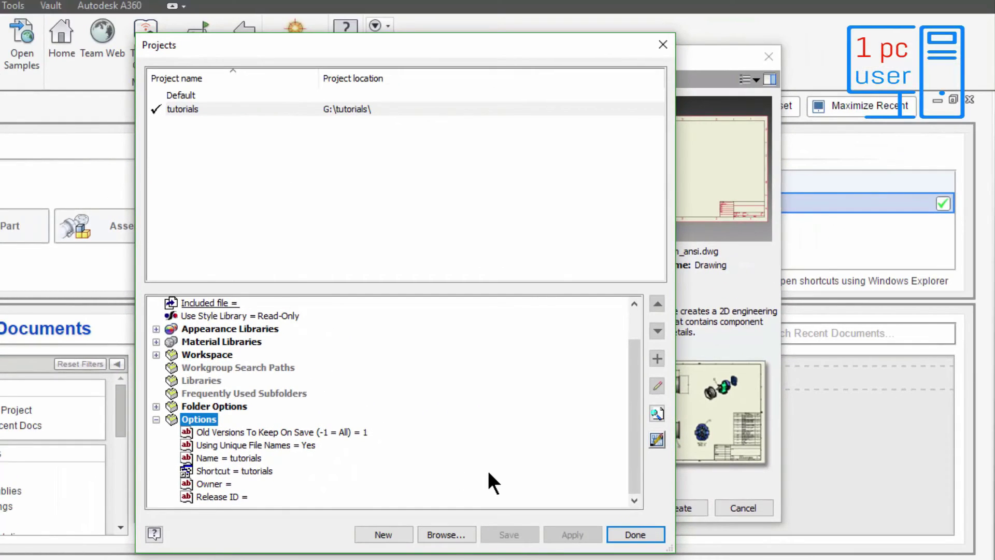
Make Default the active project and delete the tutorials project.
{"action": "left_click", "coordinate": [329, 109]}
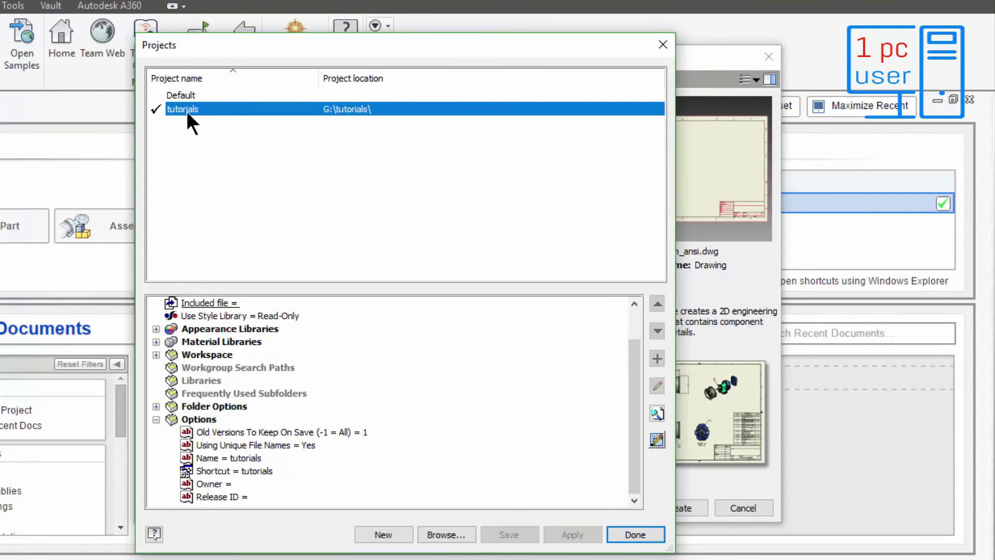
{"action": "double_click", "coordinate": [177, 94]}
{"action": "right_click", "coordinate": [193, 106]}
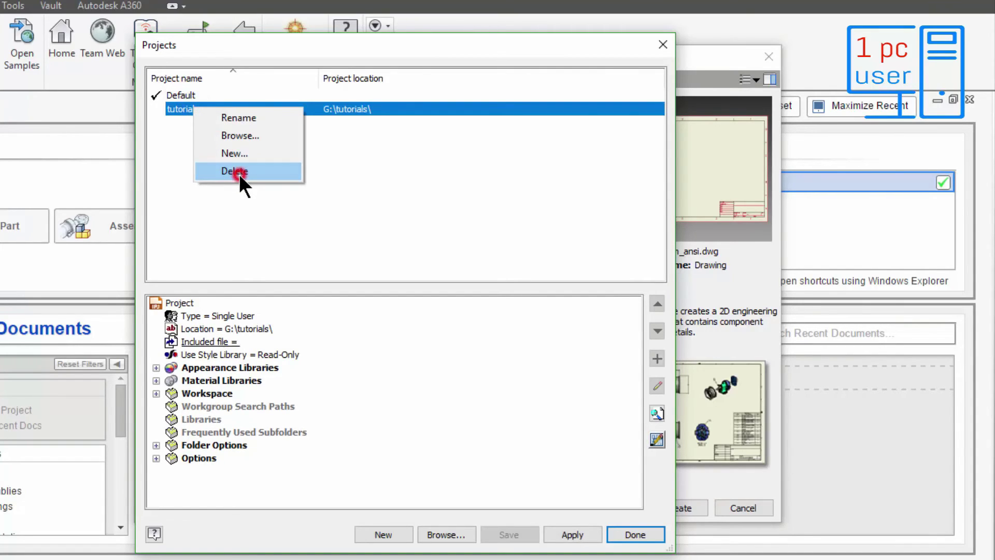
{"action": "left_click", "coordinate": [238, 174]}
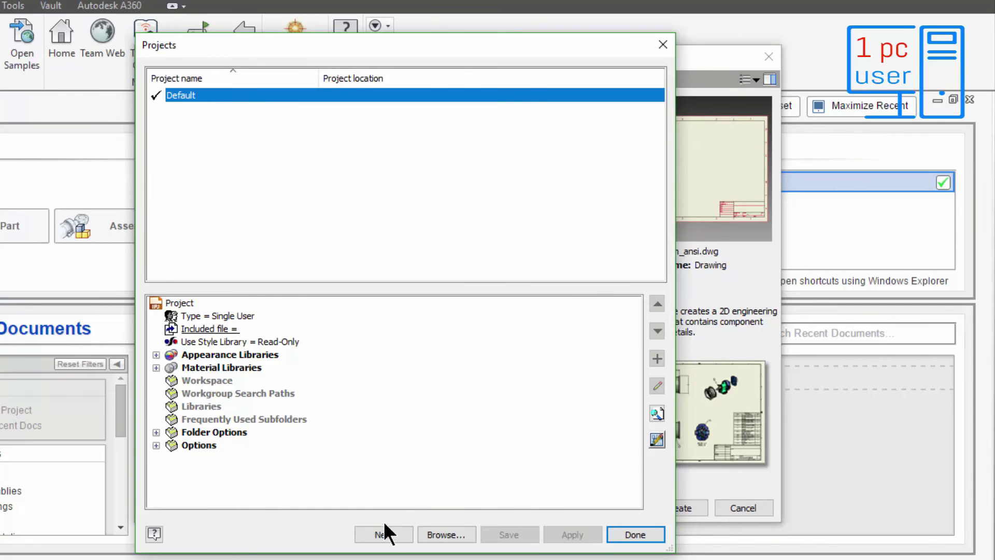
{"action": "left_click", "coordinate": [384, 535]}
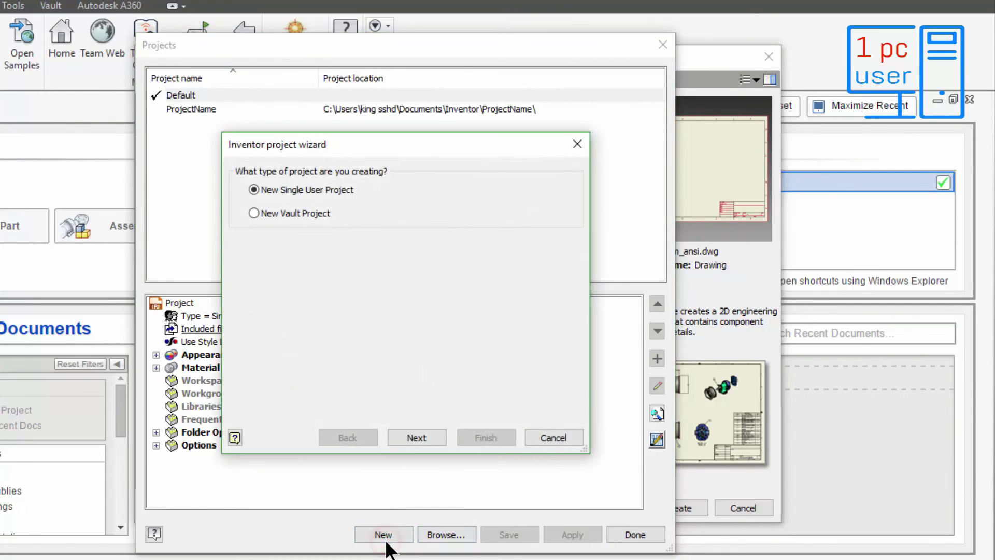